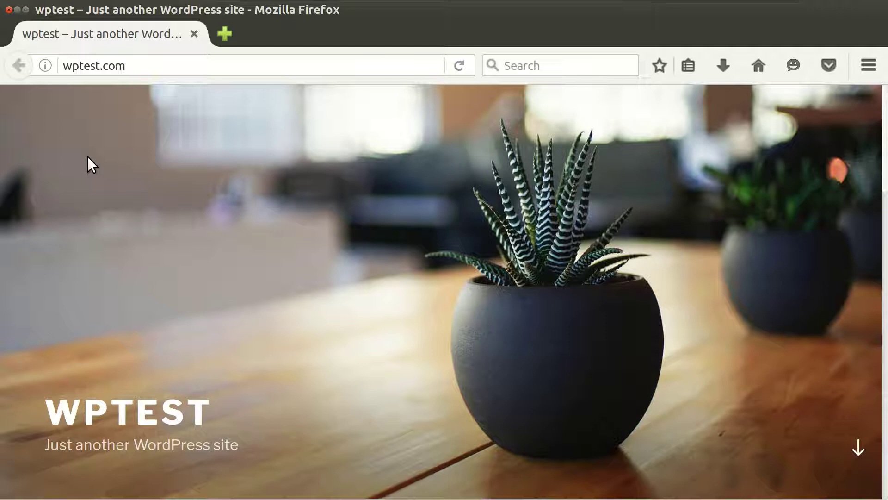
Step: Load wptest.com/wp-admin/ in the browser to reach the WordPress login page
{"action": "left_click_drag", "start_coordinate": [109, 67], "coordinate": [60, 56]}
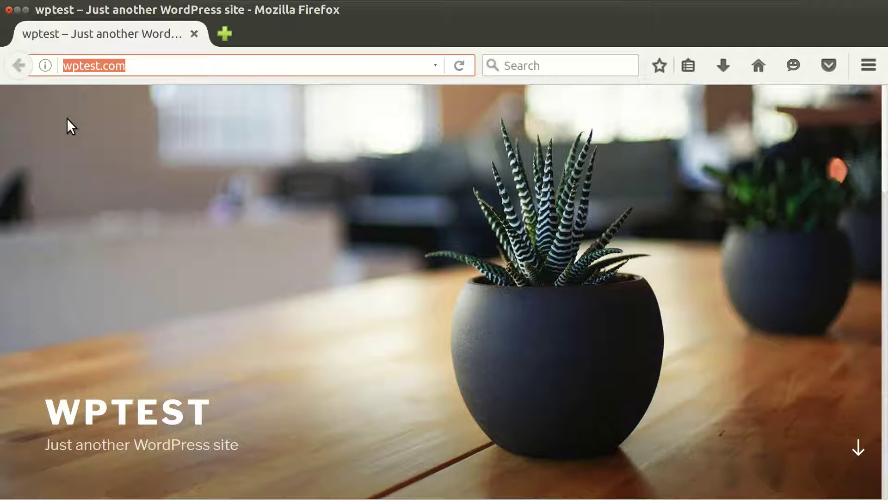
{"action": "left_click", "coordinate": [146, 69]}
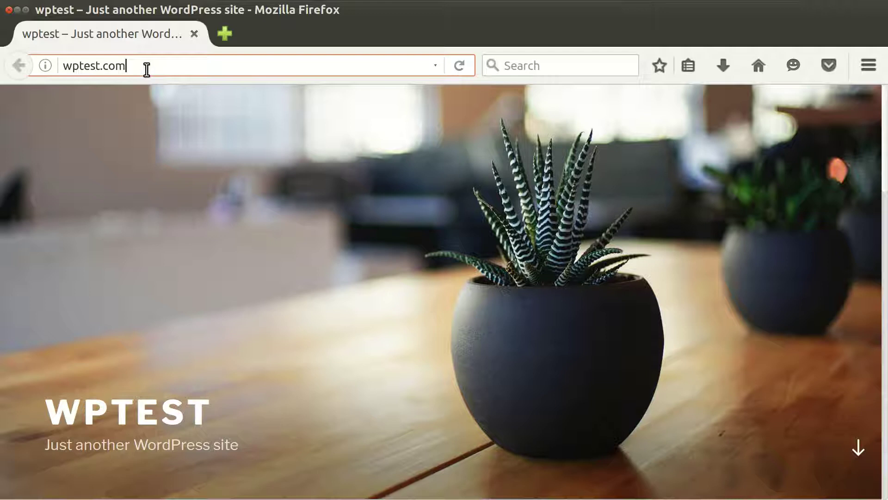
{"action": "type", "text": "/wp-admin/"}
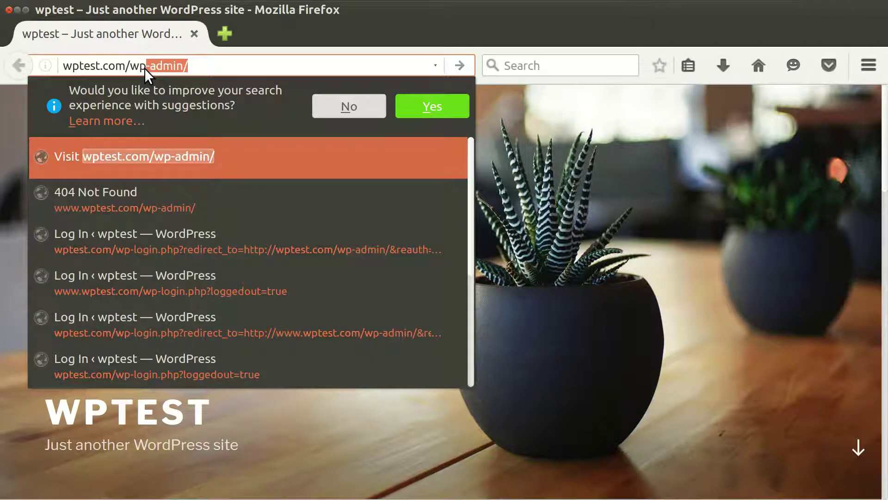
{"action": "left_click", "coordinate": [145, 68]}
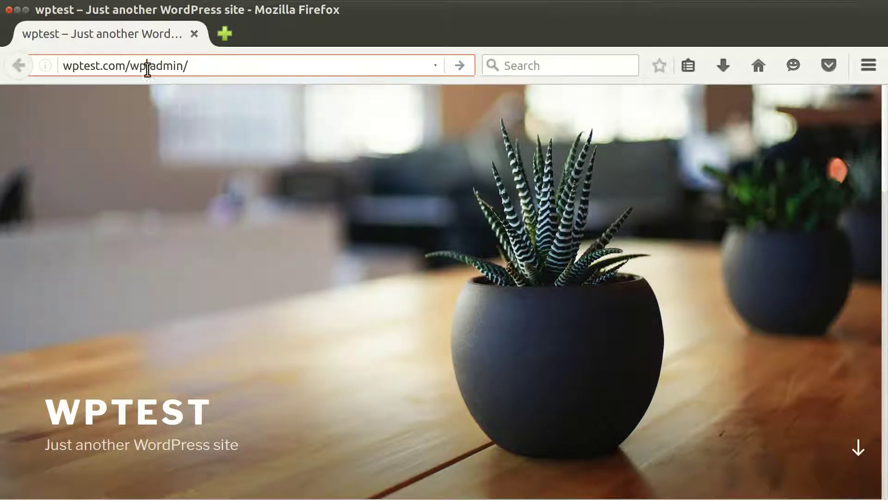
{"action": "left_click", "coordinate": [458, 67]}
Step: Log in with the saved username and the password, then go to Settings > General
{"action": "left_click", "coordinate": [357, 264]}
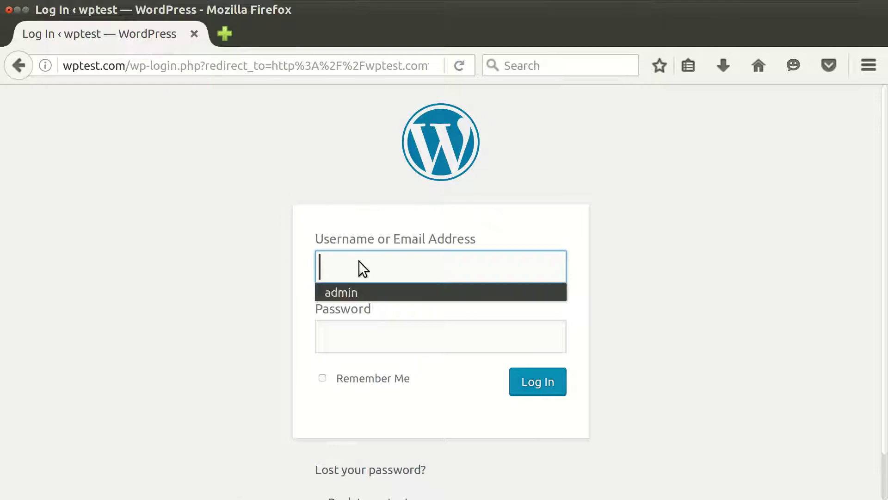
{"action": "left_click", "coordinate": [364, 291]}
{"action": "left_click", "coordinate": [393, 335]}
{"action": "type", "text": "admin"}
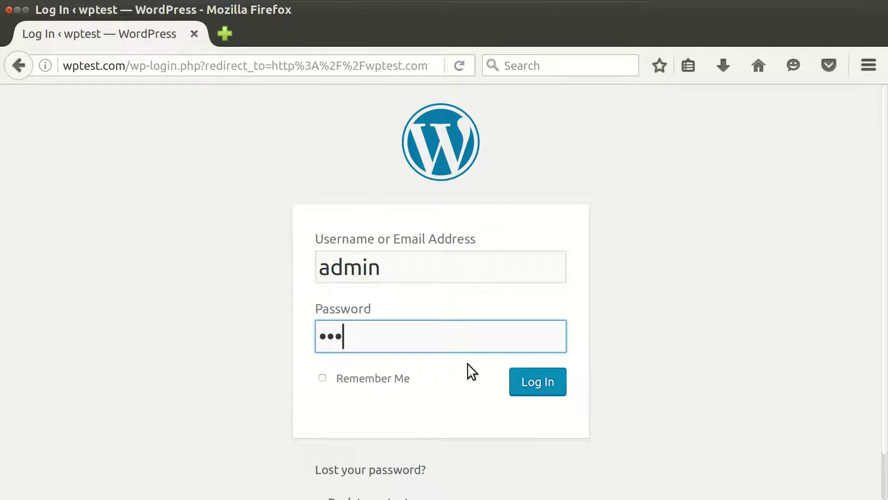
{"action": "left_click", "coordinate": [531, 382]}
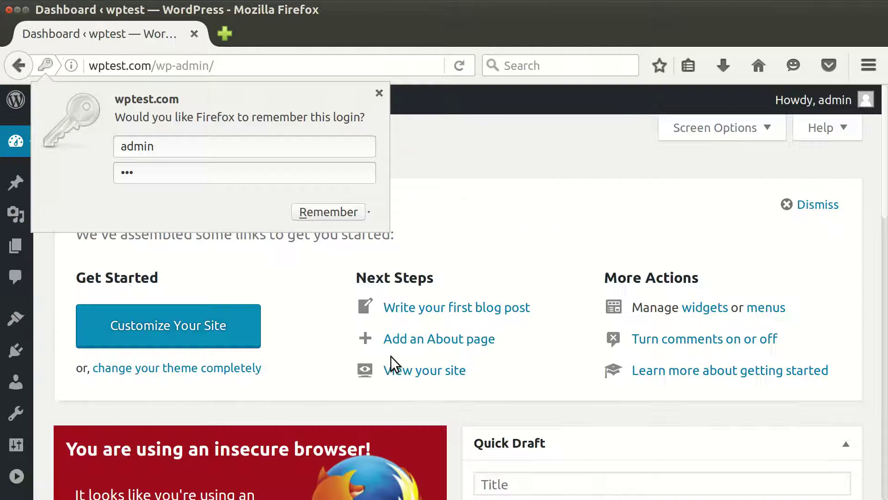
{"action": "left_click", "coordinate": [37, 456]}
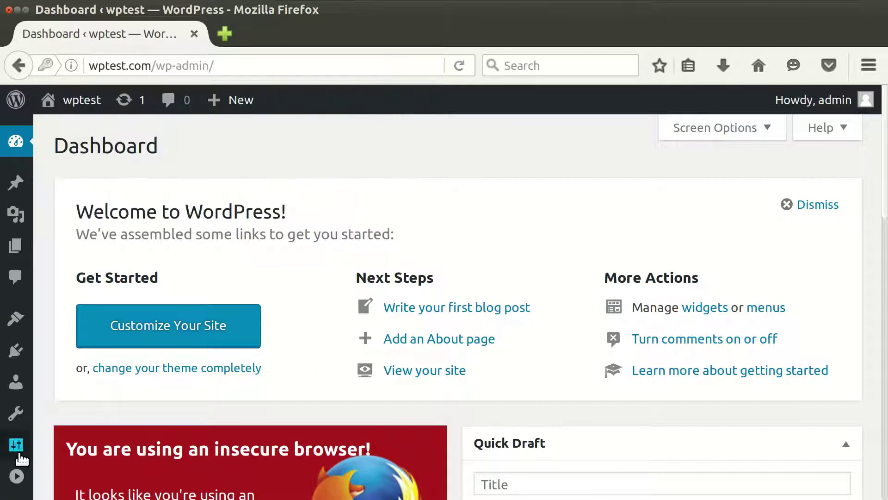
{"action": "left_click", "coordinate": [18, 454]}
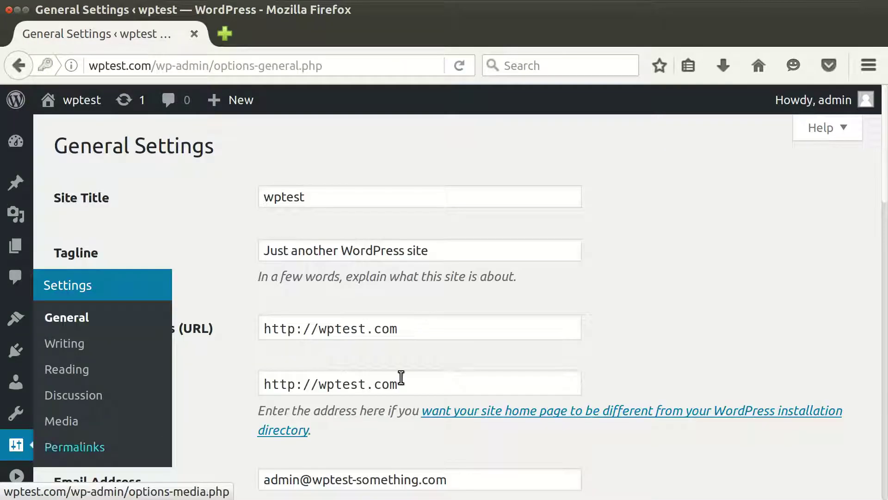
{"action": "left_click", "coordinate": [430, 331]}
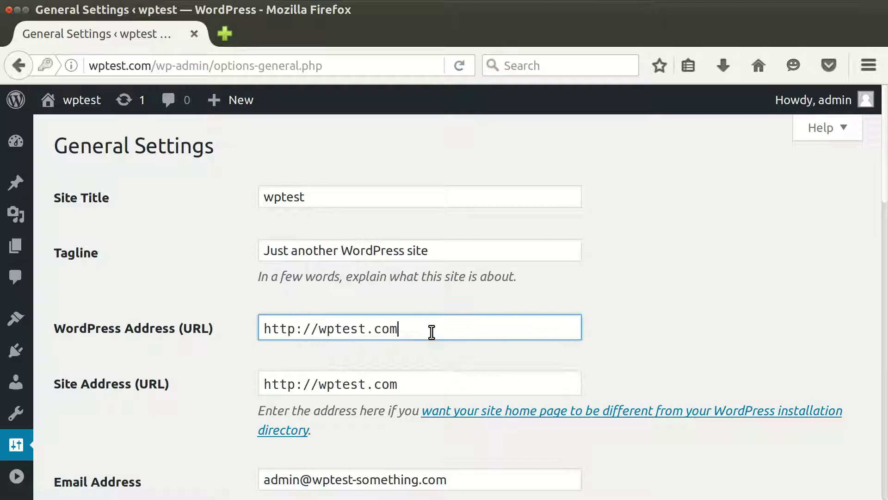
{"action": "scroll", "coordinate": [432, 333], "scroll_direction": "down", "scroll_amount": 2}
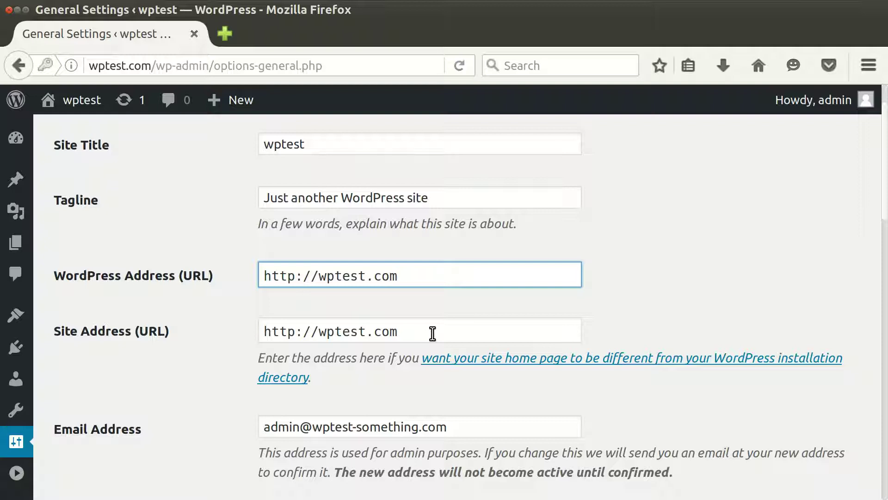
{"action": "left_click", "coordinate": [322, 284]}
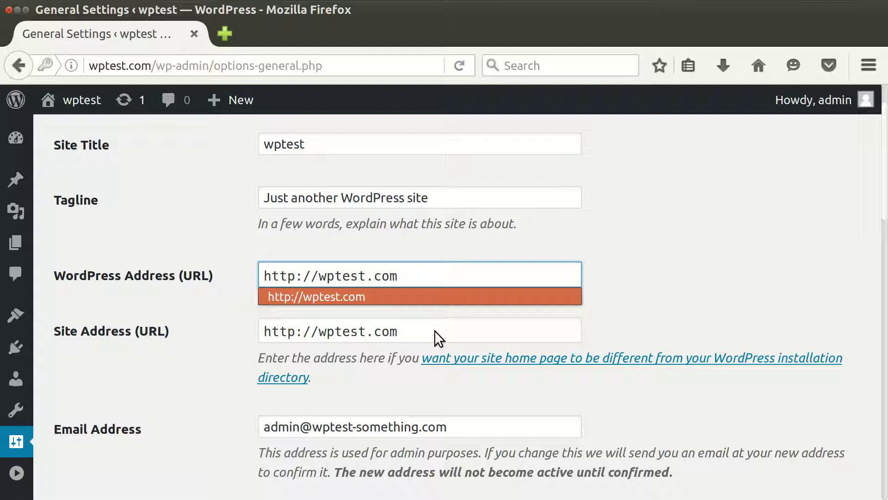
{"action": "type", "text": "www."}
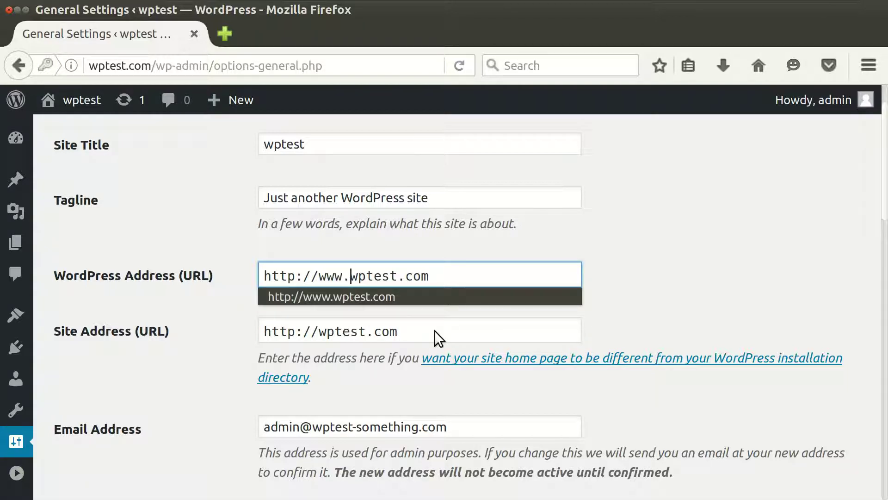
{"action": "left_click", "coordinate": [422, 329]}
{"action": "left_click", "coordinate": [319, 331]}
{"action": "type", "text": "ww"}
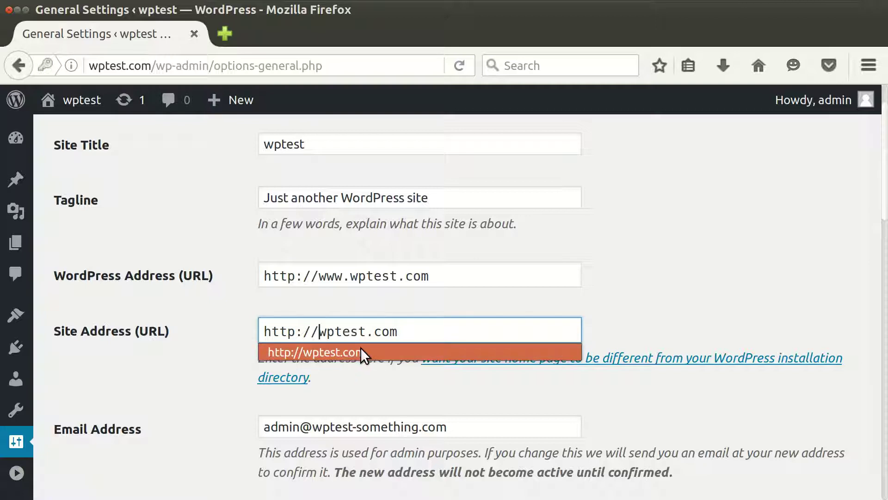
{"action": "type", "text": "w."}
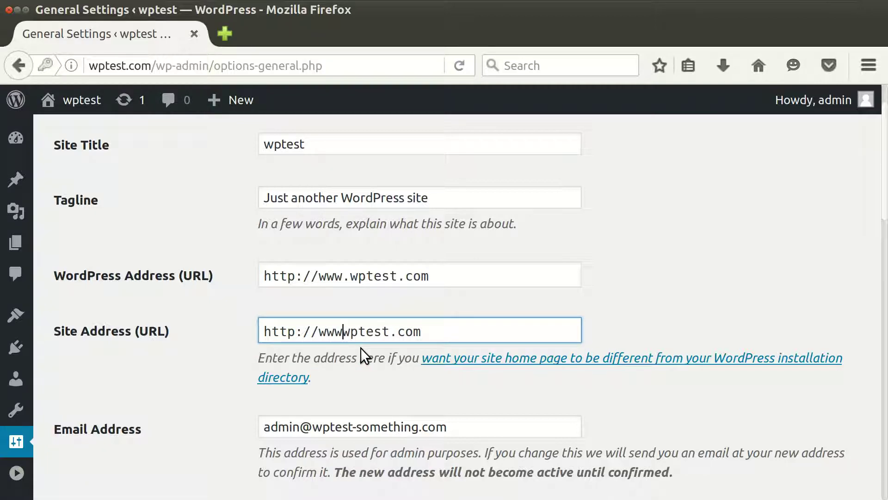
{"action": "left_click", "coordinate": [659, 305]}
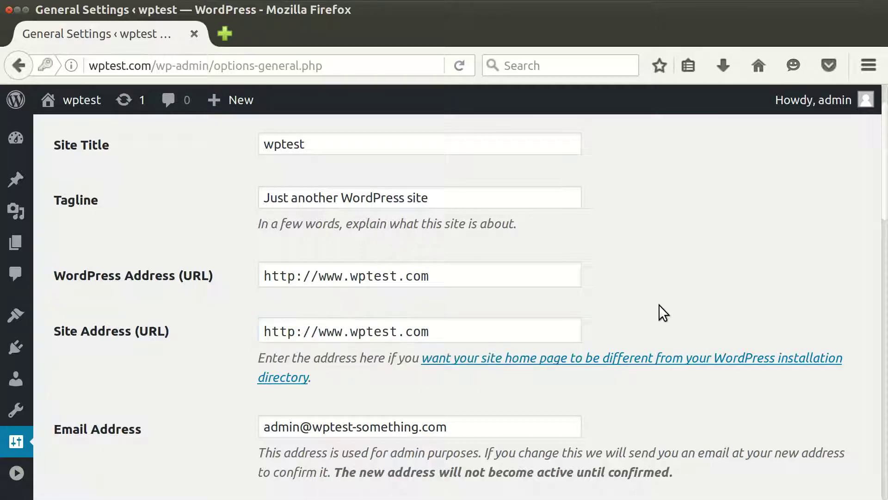
{"action": "left_click", "coordinate": [576, 280]}
{"action": "left_click", "coordinate": [597, 313]}
{"action": "left_click", "coordinate": [541, 278]}
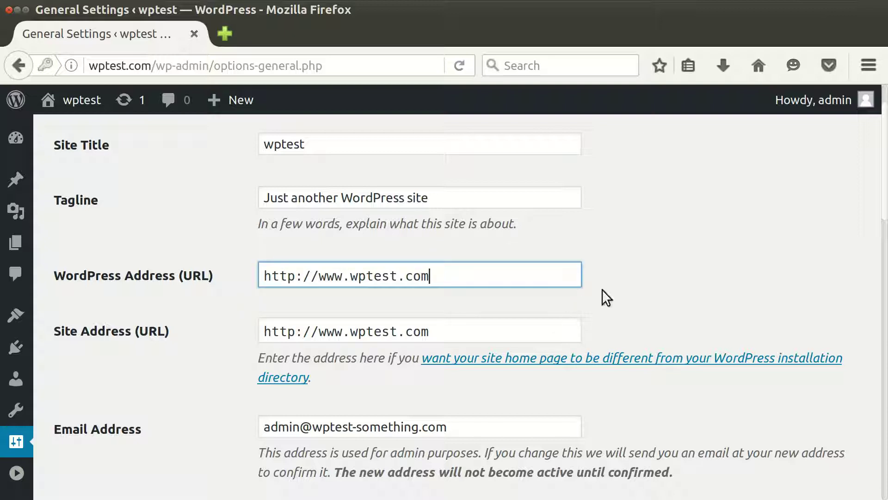
{"action": "left_click", "coordinate": [623, 302]}
{"action": "scroll", "coordinate": [621, 303], "scroll_direction": "down", "scroll_amount": 2}
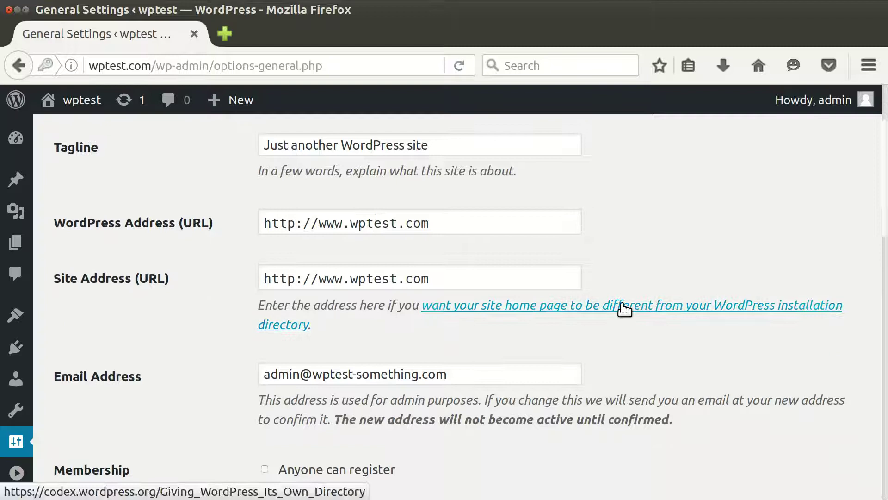
{"action": "left_click", "coordinate": [562, 279]}
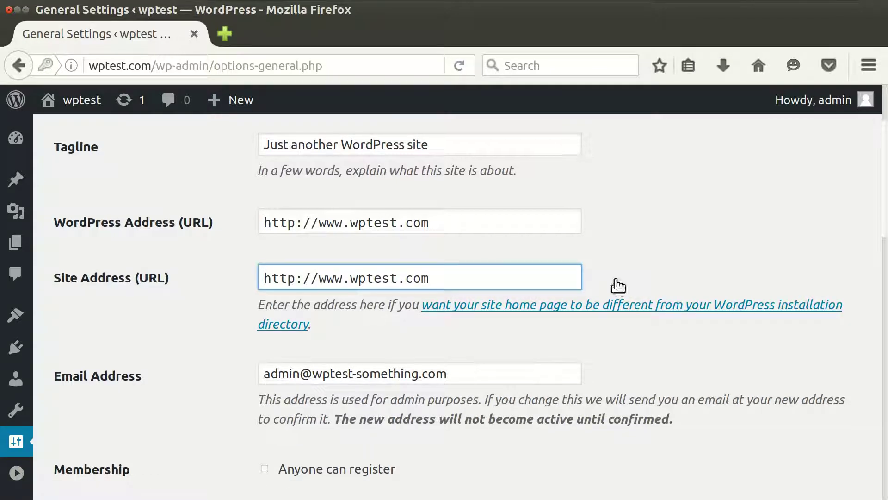
{"action": "scroll", "coordinate": [615, 280], "scroll_direction": "down", "scroll_amount": 2}
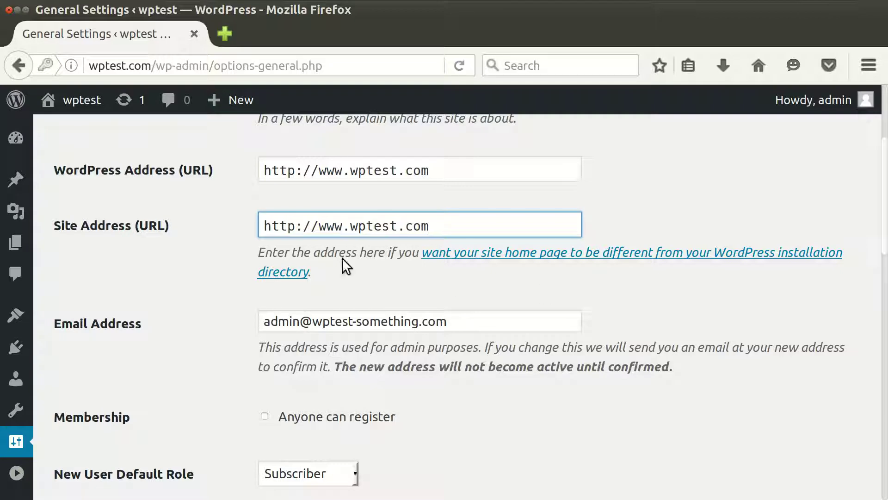
{"action": "scroll", "coordinate": [209, 249], "scroll_direction": "down", "scroll_amount": 6}
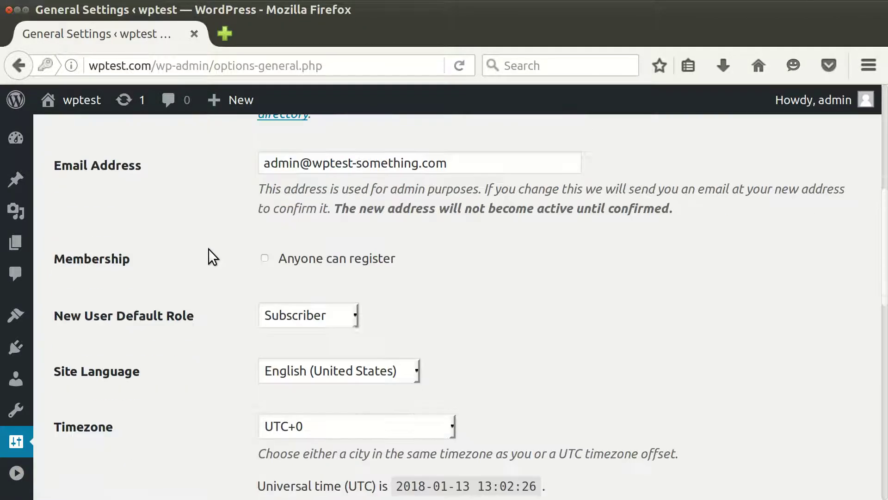
{"action": "scroll", "coordinate": [211, 251], "scroll_direction": "down", "scroll_amount": 10}
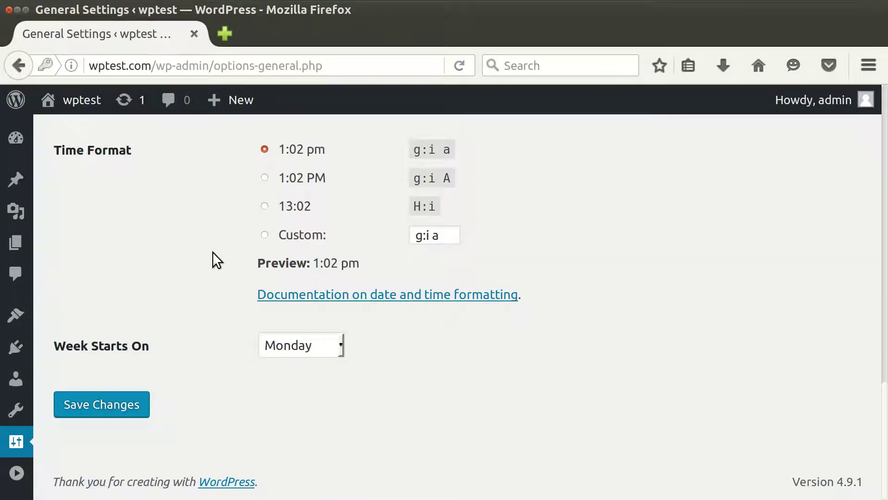
{"action": "left_click", "coordinate": [122, 413]}
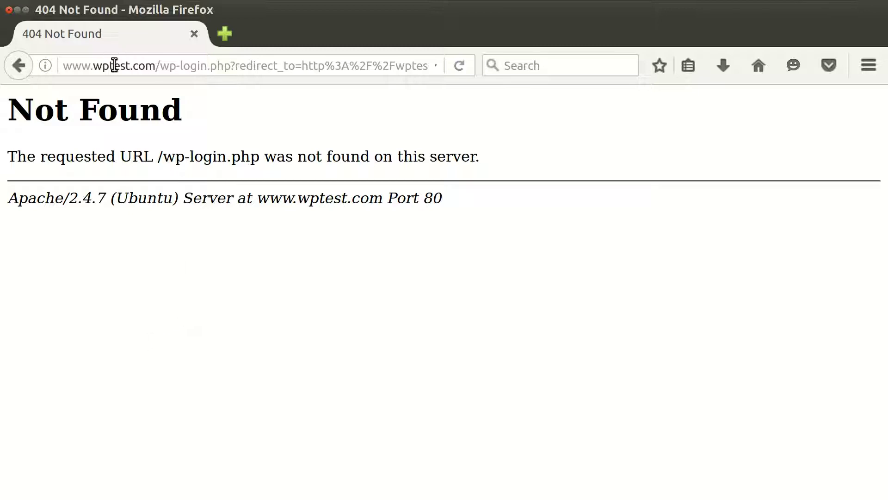
{"action": "left_click", "coordinate": [156, 66]}
{"action": "left_click_drag", "start_coordinate": [132, 68], "coordinate": [65, 70]}
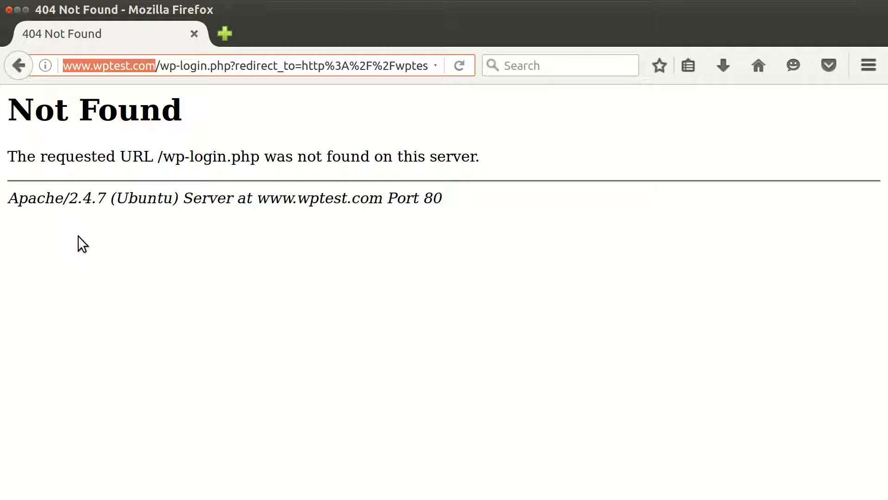
Step: In the terminal, open /etc/hosts in nano with sudo
{"action": "mouse_move", "coordinate": [371, 15]}
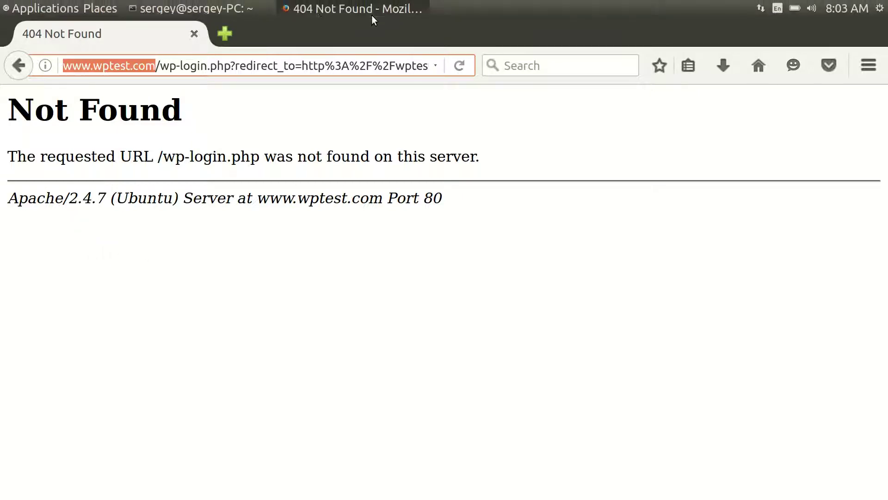
{"action": "left_click", "coordinate": [242, 10]}
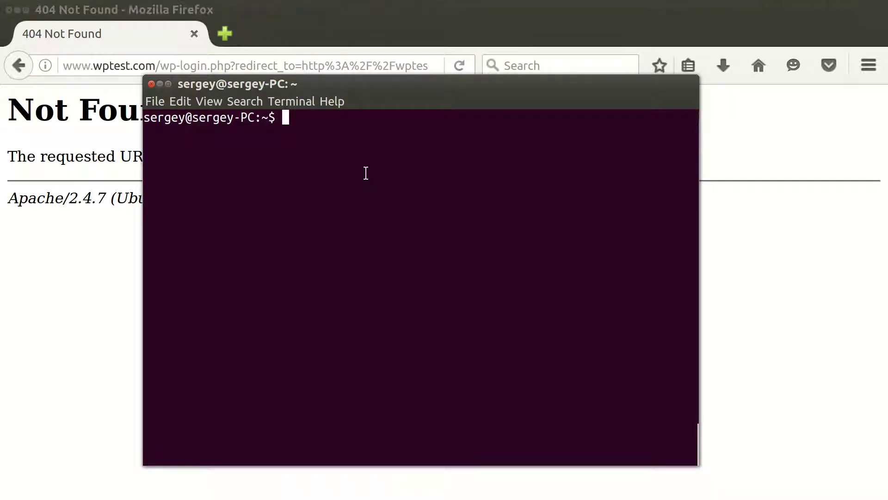
{"action": "type", "text": "sudo "}
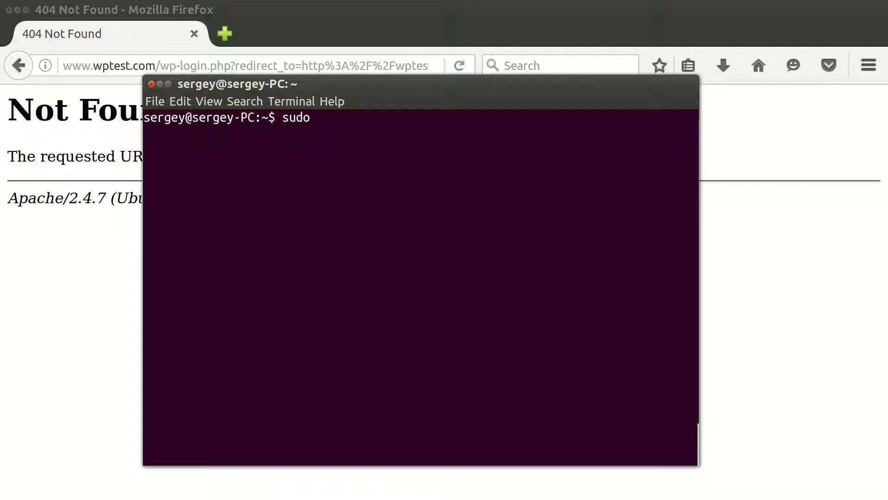
{"action": "type", "text": "/"}
{"action": "key", "text": "BackSpace"}
{"action": "type", "text": "nano /etc/"}
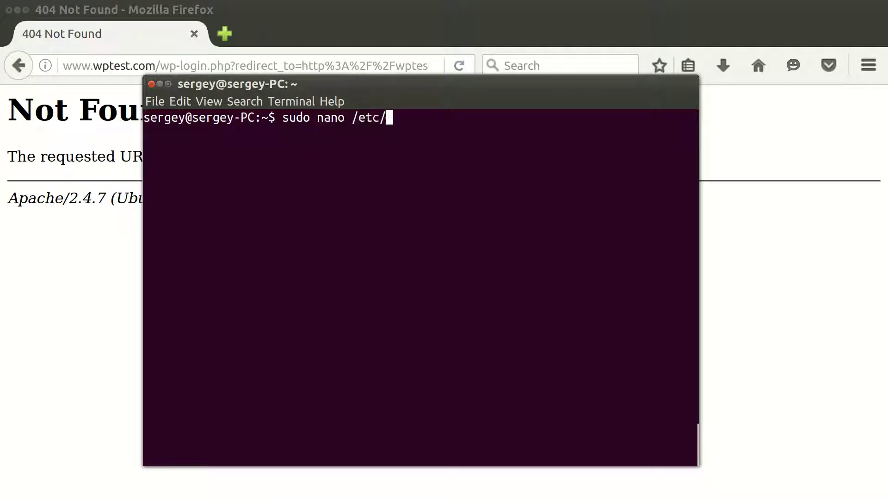
{"action": "type", "text": "hosts"}
{"action": "key", "text": "Return"}
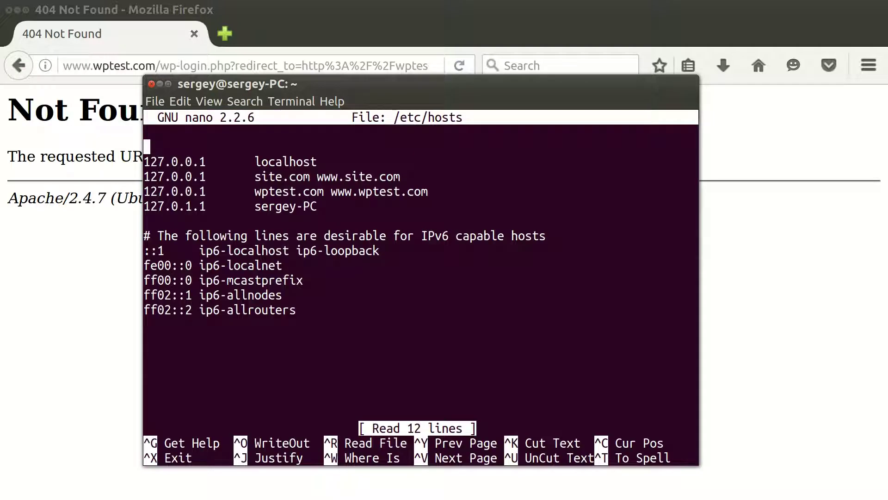
{"action": "double_click", "coordinate": [311, 191]}
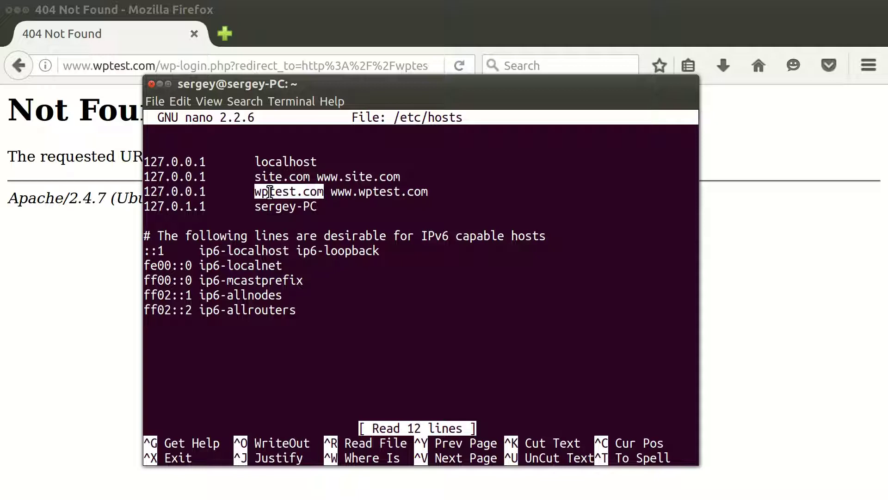
{"action": "left_click", "coordinate": [350, 201]}
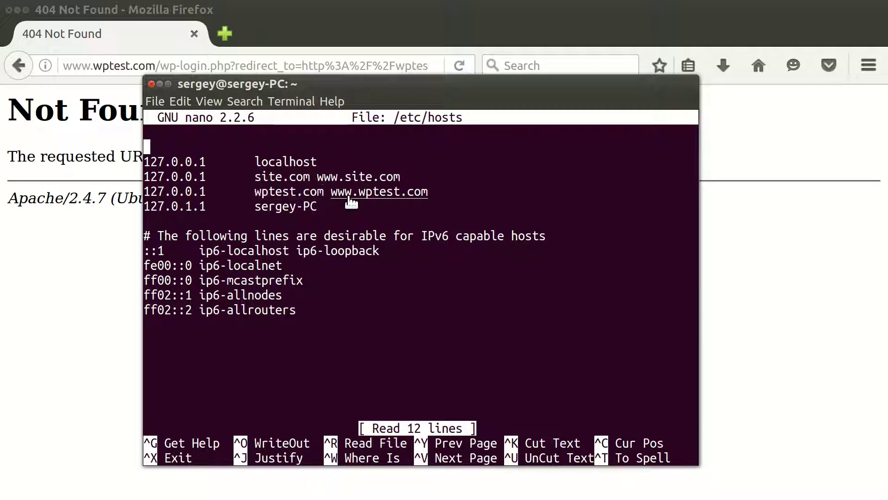
{"action": "double_click", "coordinate": [378, 200]}
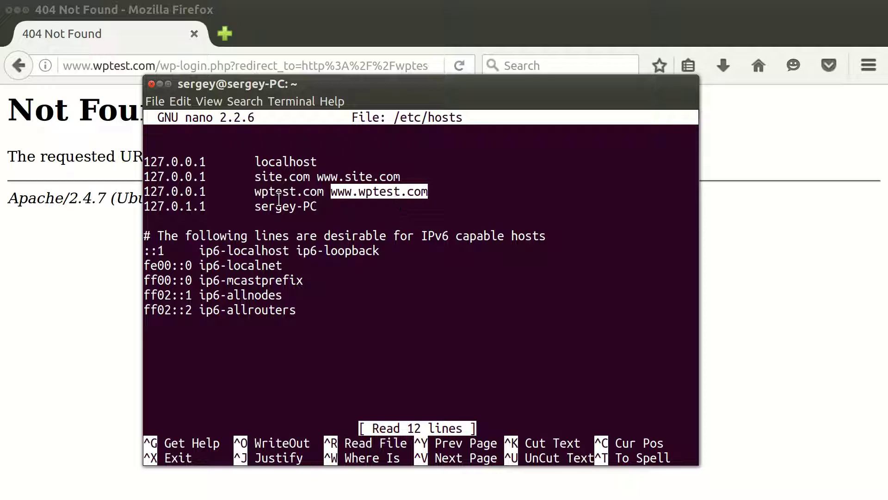
{"action": "double_click", "coordinate": [196, 194]}
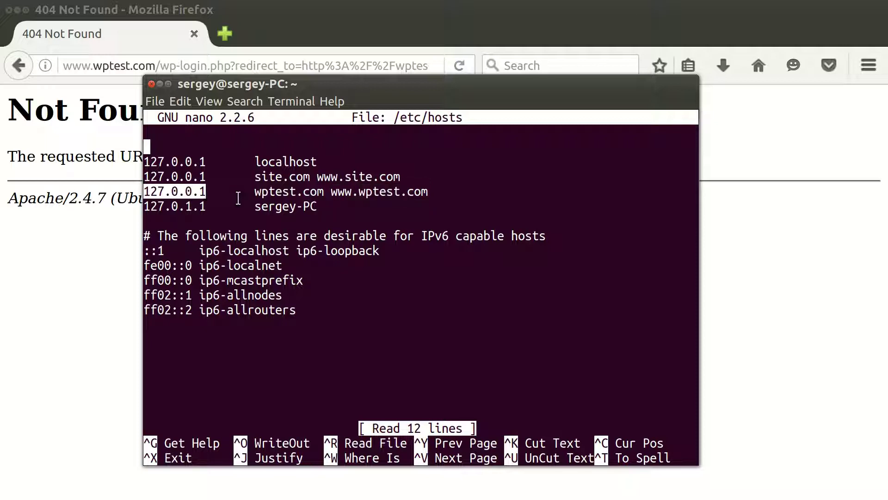
{"action": "left_click_drag", "start_coordinate": [430, 192], "coordinate": [135, 186]}
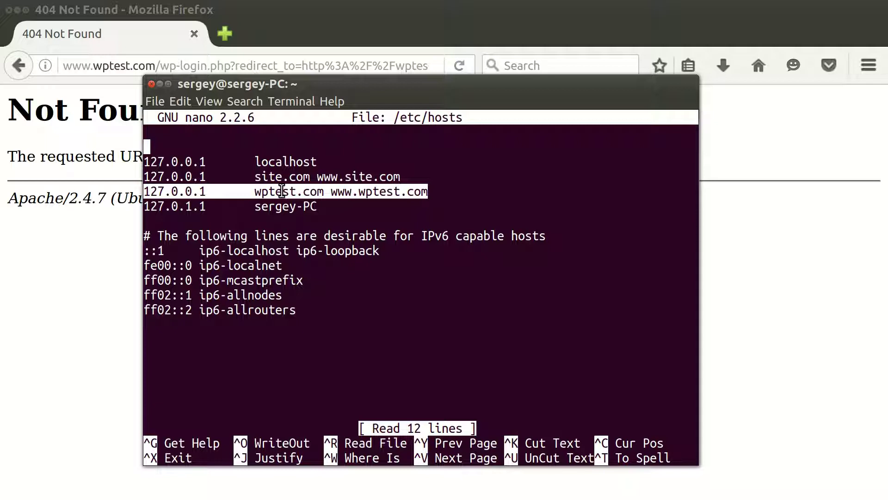
Step: Close /etc/hosts unchanged and enter 'sudo nano /etc/apache2/sites-available/wptest.conf' using Tab completion
{"action": "key", "text": "ctrl+x"}
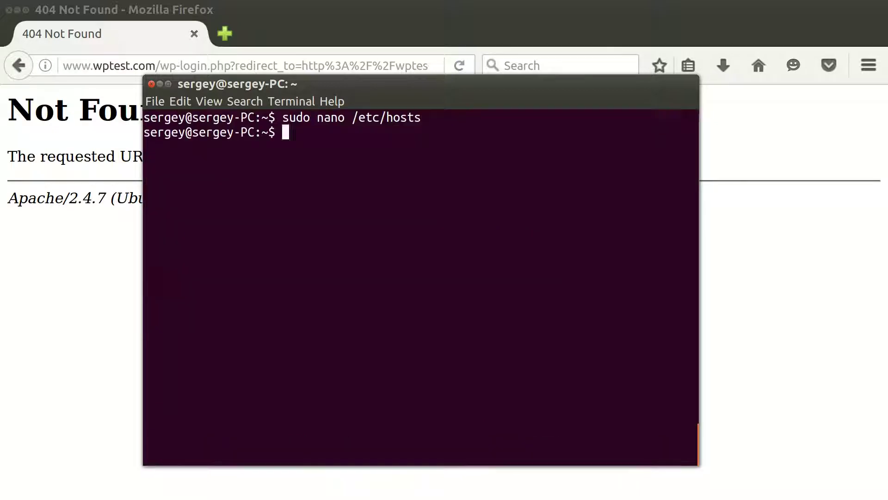
{"action": "type", "text": "sudo nan o"}
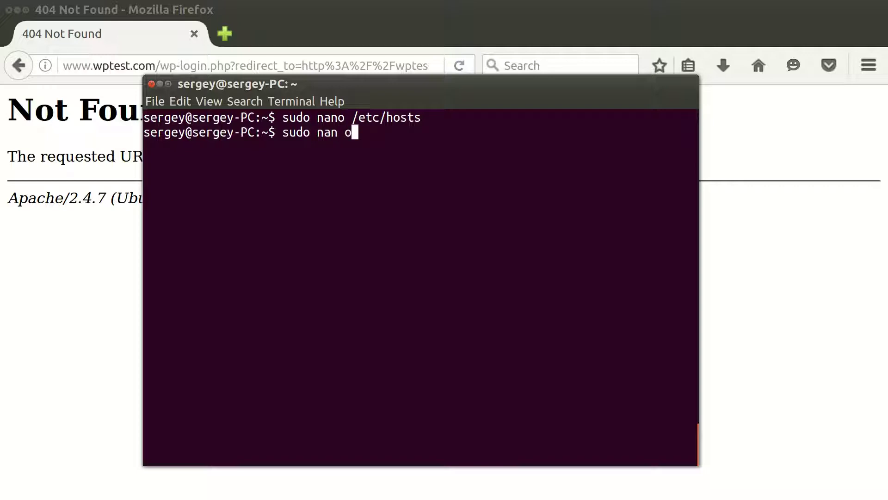
{"action": "key", "text": "BackSpace"}
{"action": "key", "text": "BackSpace"}
{"action": "type", "text": "o /e"}
{"action": "key", "text": "Tab"}
{"action": "type", "text": "apa"}
{"action": "key", "text": "Tab"}
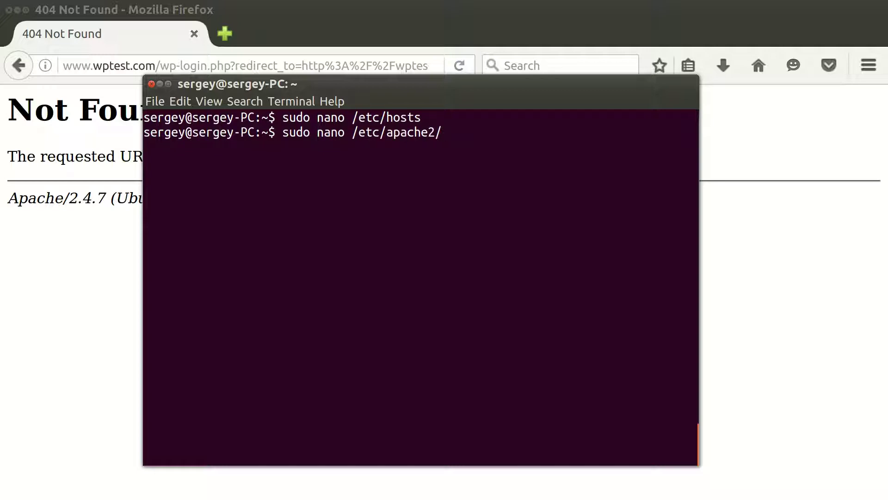
{"action": "type", "text": "s"}
{"action": "key", "text": "Tab"}
{"action": "type", "text": "av"}
{"action": "key", "text": "Tab"}
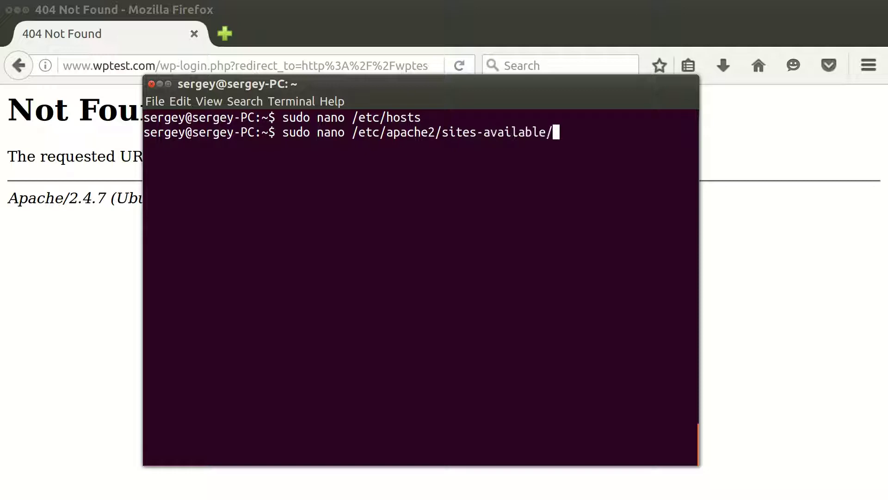
{"action": "type", "text": "w"}
{"action": "key", "text": "Tab"}
{"action": "key", "text": "Return"}
{"action": "key", "text": "Down"}
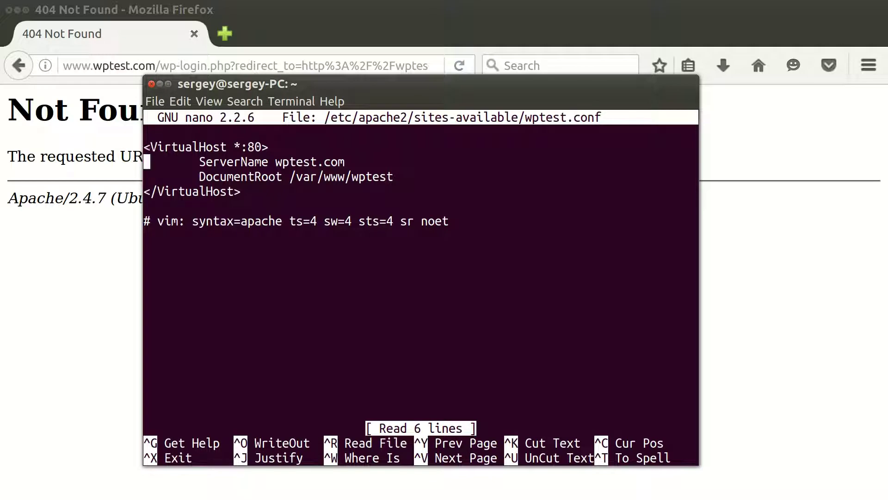
{"action": "key", "text": "End"}
{"action": "key", "text": "Return"}
{"action": "key", "text": "Tab"}
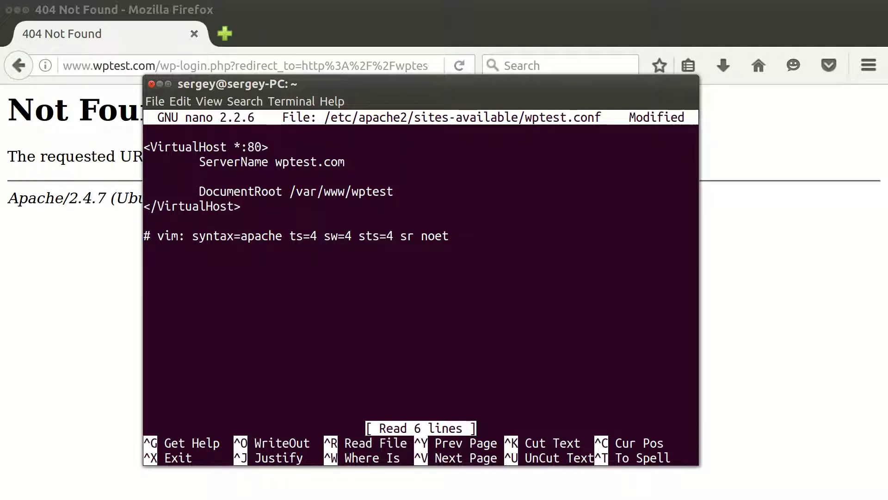
{"action": "type", "text": "Server"}
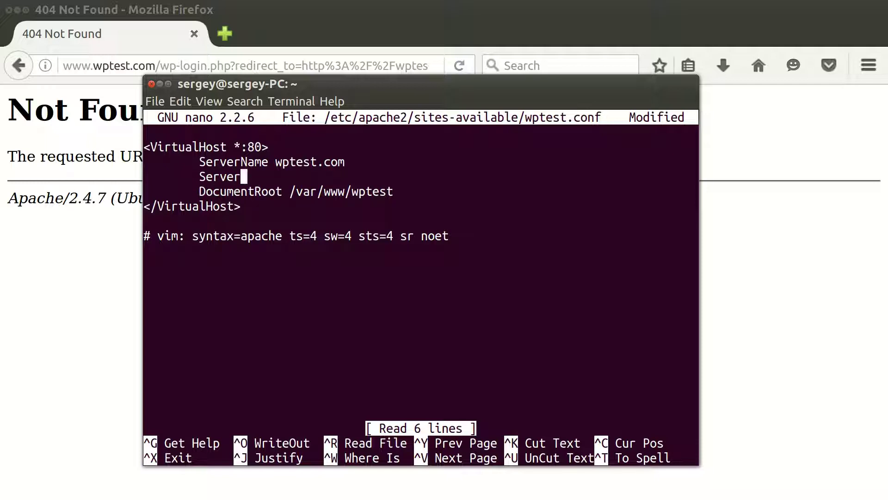
{"action": "type", "text": "Alias w"}
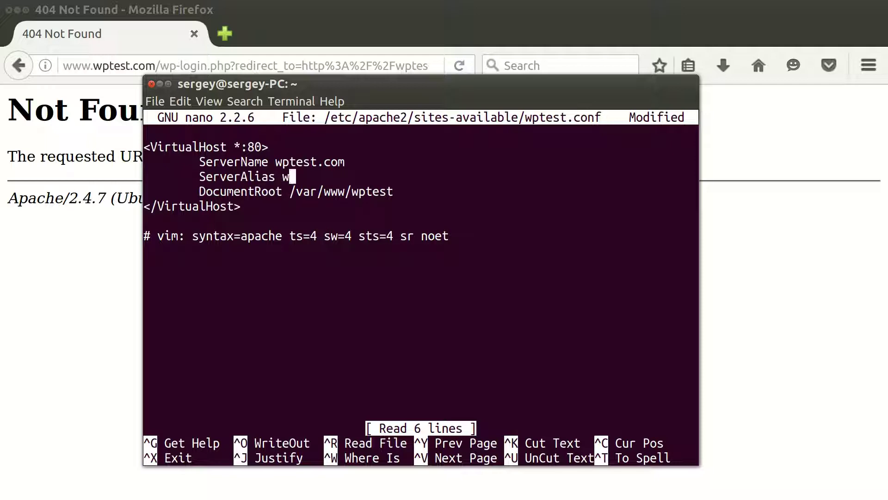
{"action": "type", "text": "ww.wptest"}
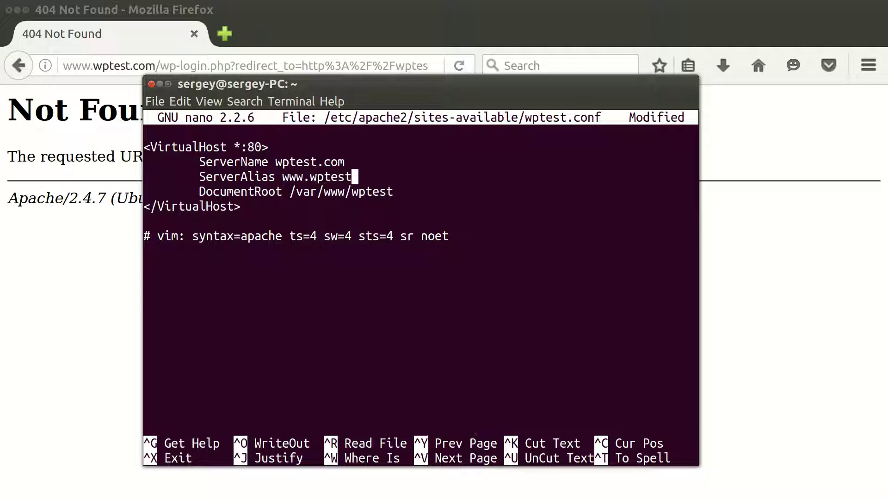
{"action": "type", "text": ".com"}
Step: Review the VirtualHost, ServerName and new ServerAlias lines, then begin exiting nano
{"action": "left_click_drag", "start_coordinate": [246, 143], "coordinate": [144, 147]}
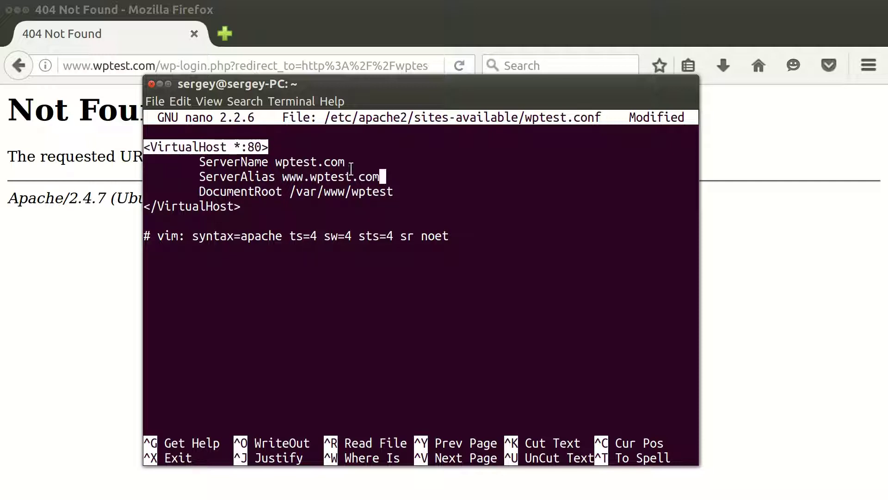
{"action": "left_click_drag", "start_coordinate": [351, 165], "coordinate": [200, 163]}
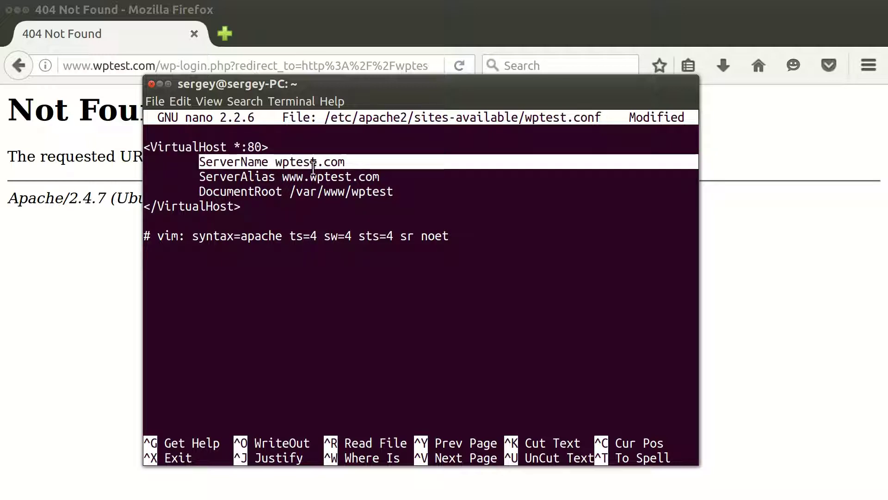
{"action": "left_click_drag", "start_coordinate": [384, 177], "coordinate": [192, 178]}
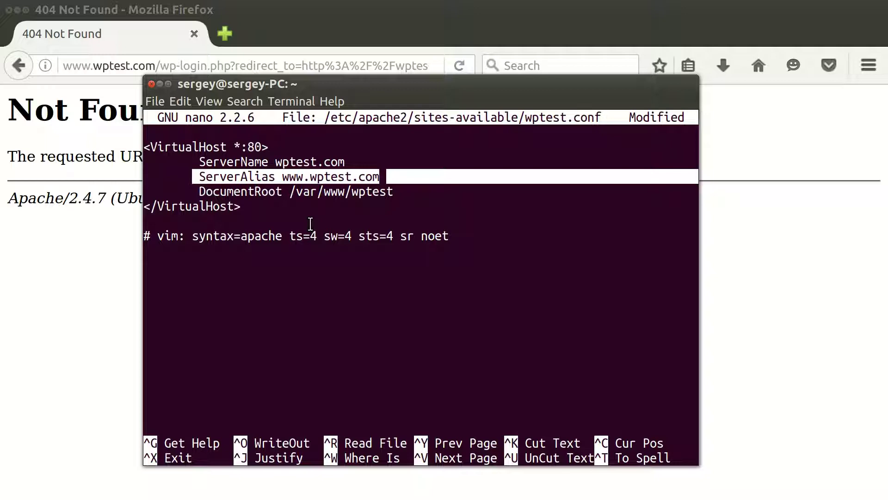
{"action": "key", "text": "ctrl+x"}
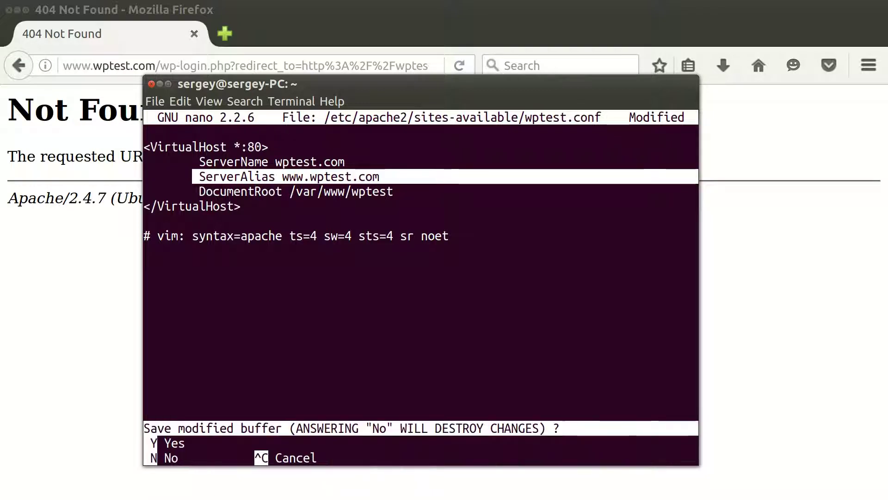
Step: Save wptest.conf on exit and run 'sudo service apache2 reload'
{"action": "key", "text": "y"}
{"action": "key", "text": "Return"}
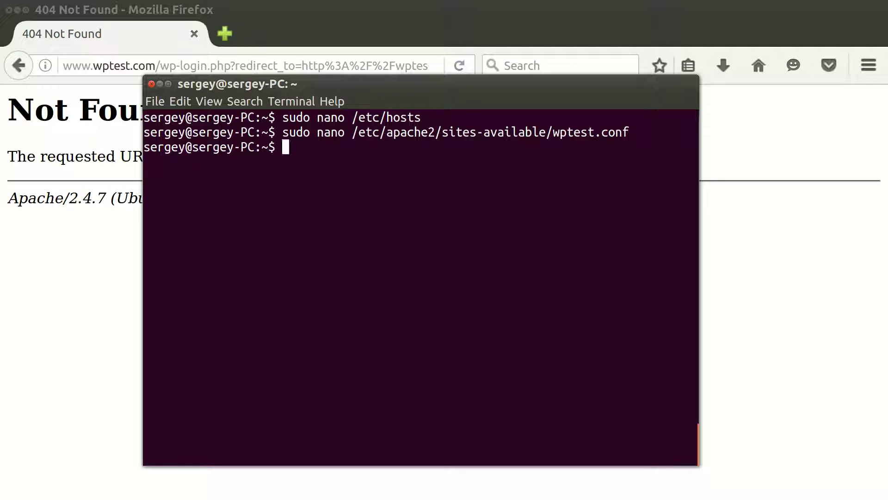
{"action": "type", "text": "sudo service a"}
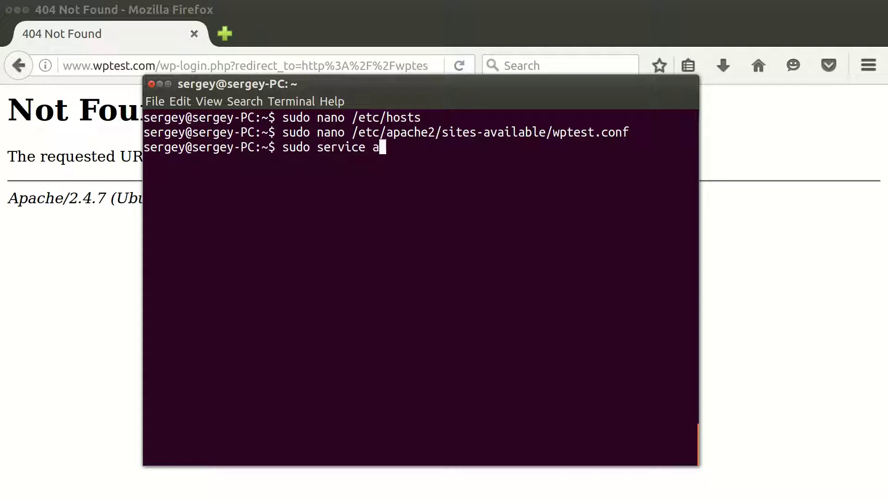
{"action": "type", "text": "pache2 reload"}
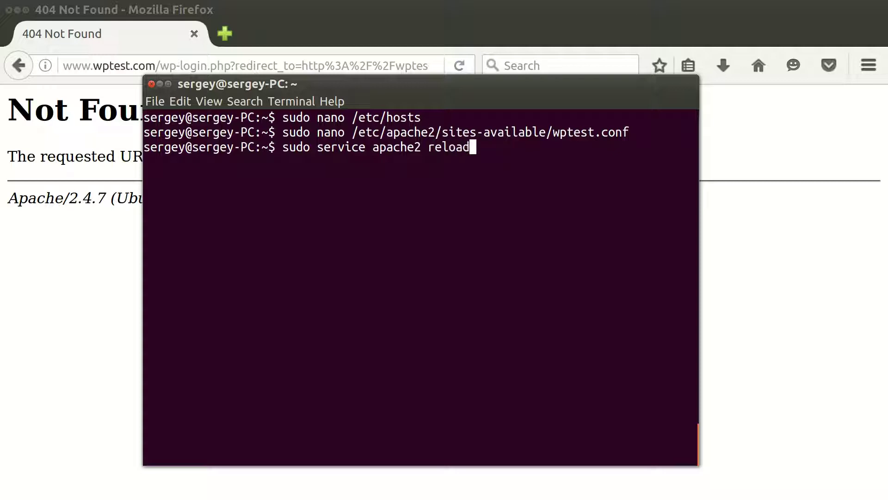
{"action": "key", "text": "Return"}
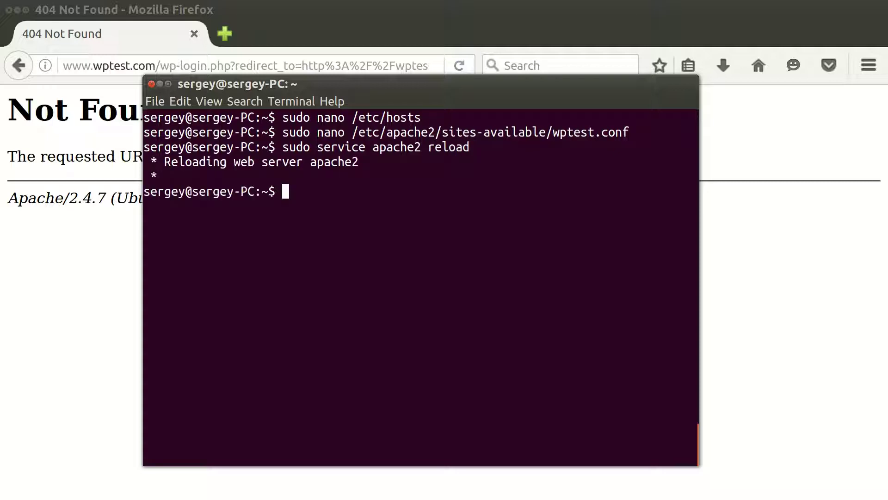
Step: Back in Firefox, reload the page and log in to WordPress with the password
{"action": "left_click", "coordinate": [57, 184]}
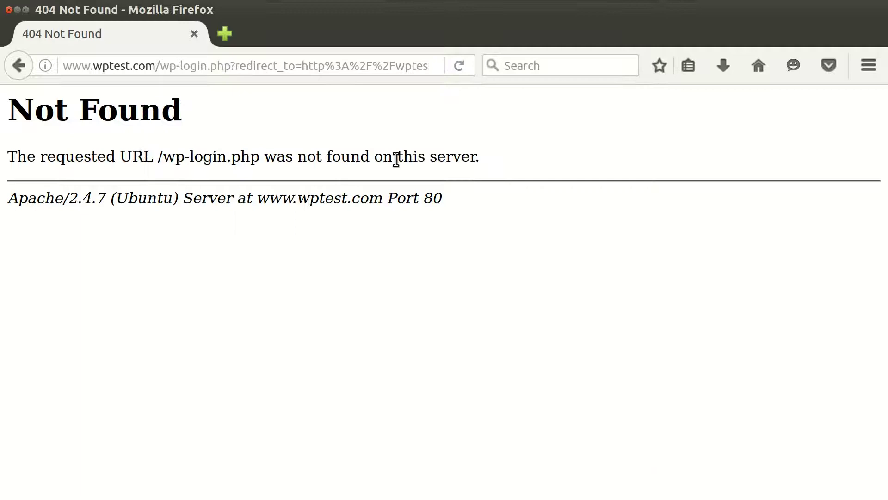
{"action": "left_click", "coordinate": [458, 65]}
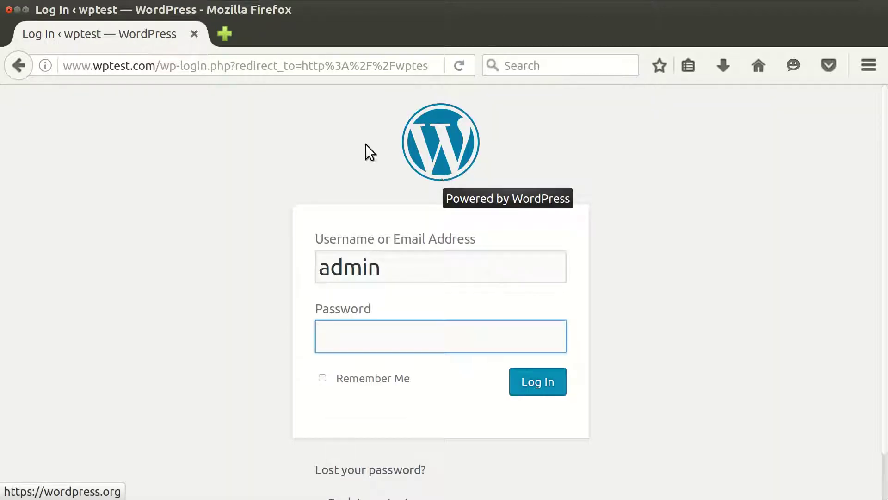
{"action": "type", "text": "123"}
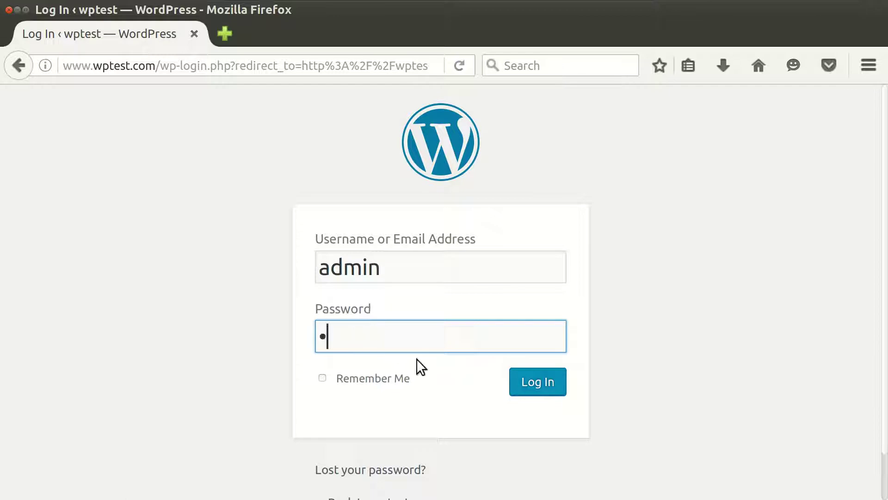
{"action": "left_click", "coordinate": [539, 381]}
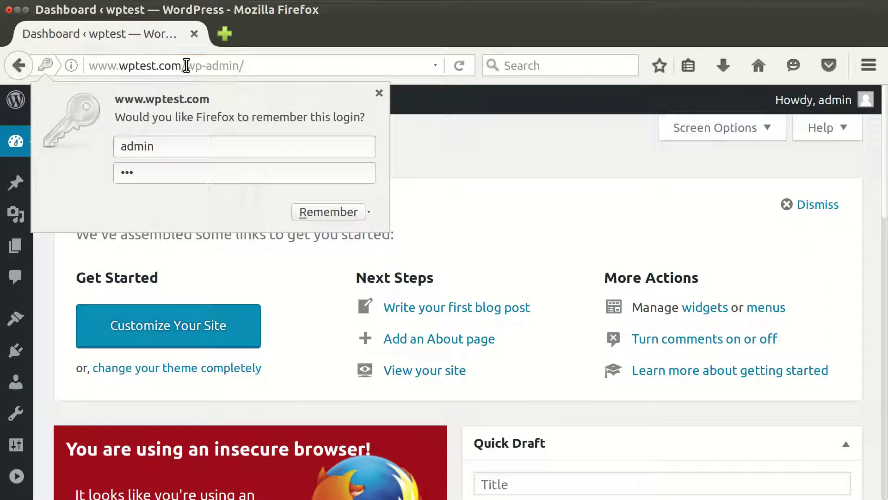
{"action": "left_click", "coordinate": [186, 65]}
{"action": "left_click_drag", "start_coordinate": [186, 65], "coordinate": [288, 65]}
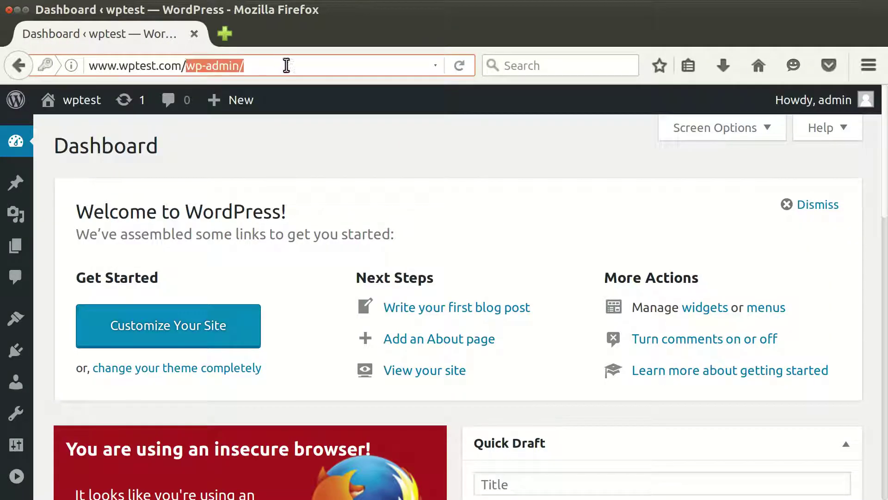
{"action": "key", "text": "BackSpace"}
{"action": "key", "text": "BackSpace"}
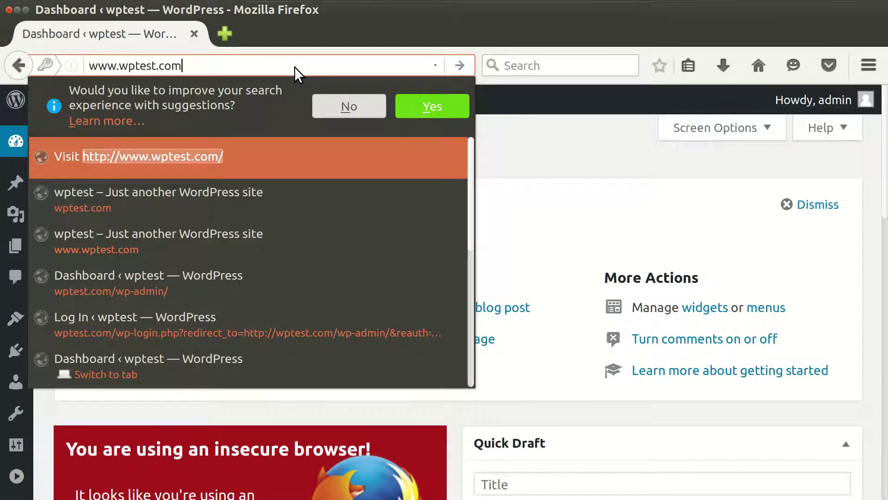
{"action": "key", "text": "Return"}
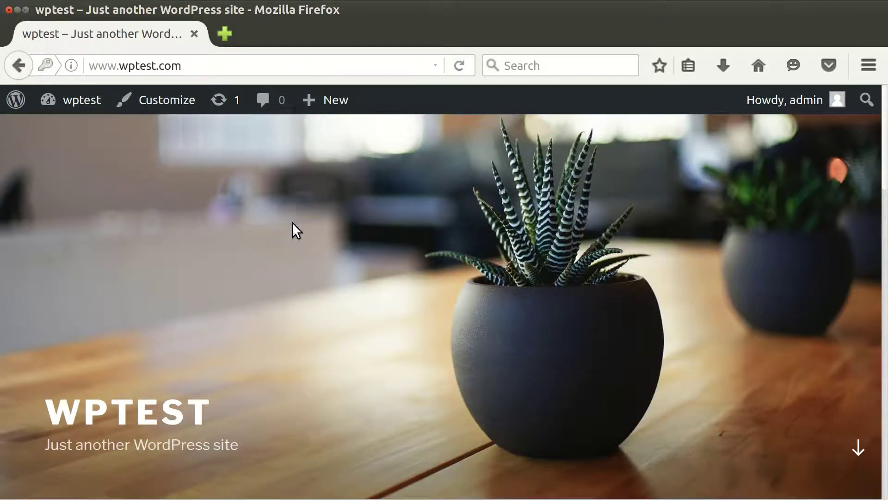
{"action": "scroll", "coordinate": [292, 223], "scroll_direction": "down", "scroll_amount": 5}
{"action": "scroll", "coordinate": [291, 222], "scroll_direction": "down", "scroll_amount": 6}
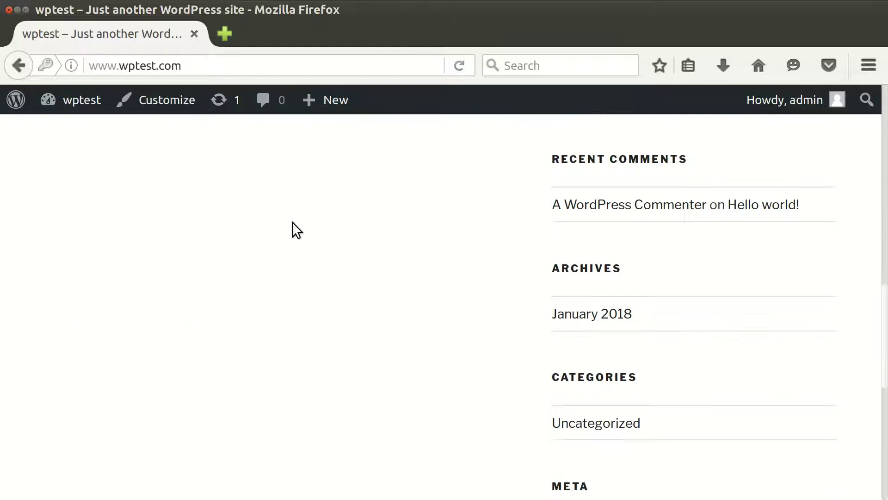
{"action": "scroll", "coordinate": [277, 213], "scroll_direction": "up", "scroll_amount": 11}
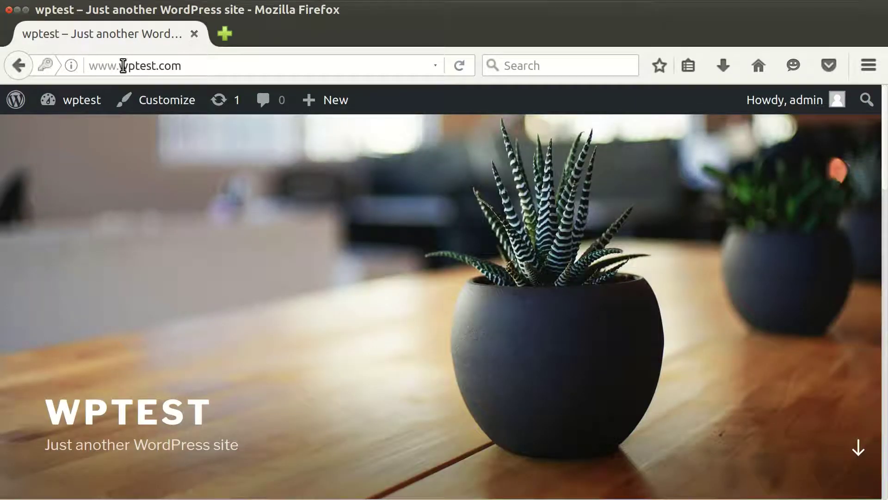
{"action": "left_click_drag", "start_coordinate": [119, 66], "coordinate": [85, 73]}
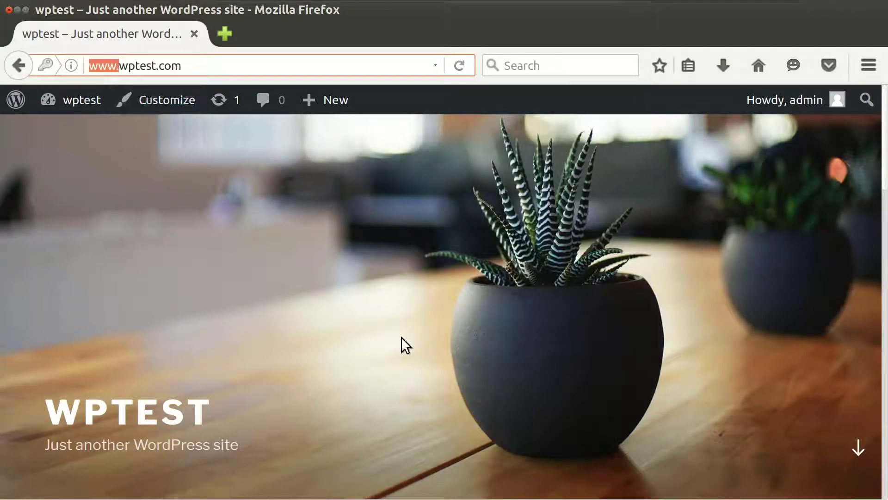
{"action": "key", "text": "BackSpace"}
{"action": "key", "text": "Return"}
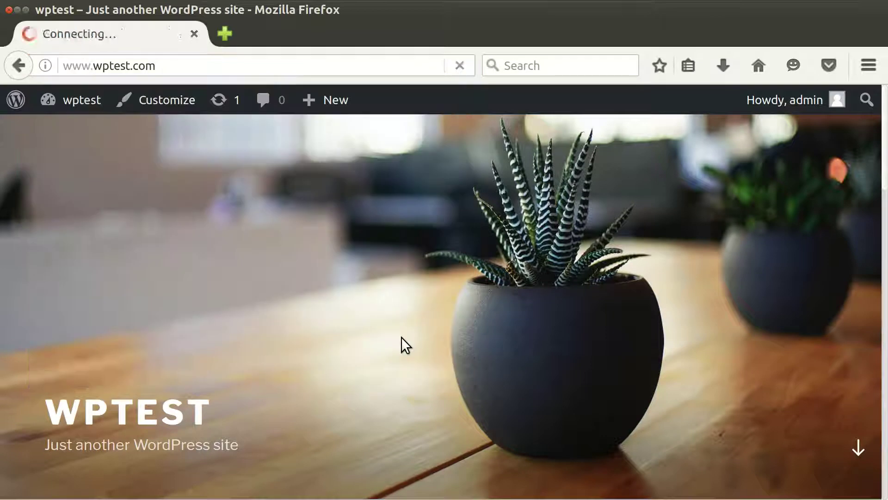
{"action": "left_click_drag", "start_coordinate": [93, 66], "coordinate": [27, 69]}
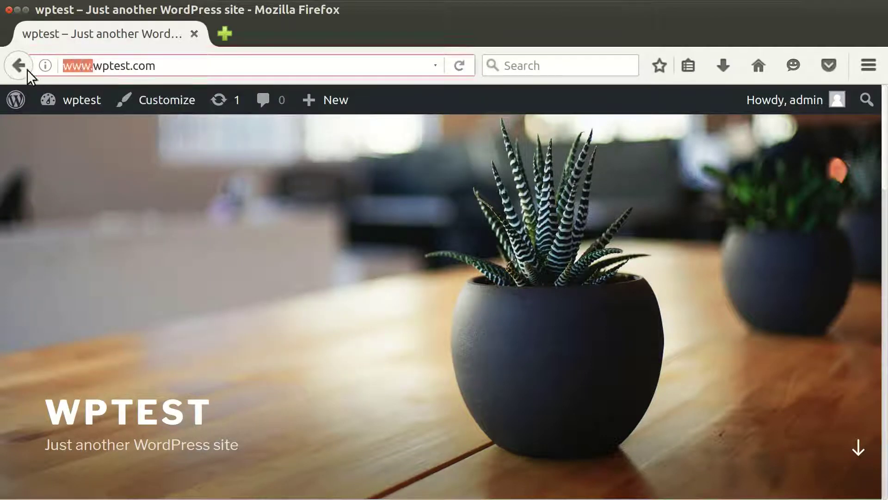
{"action": "key", "text": "BackSpace"}
{"action": "key", "text": "Return"}
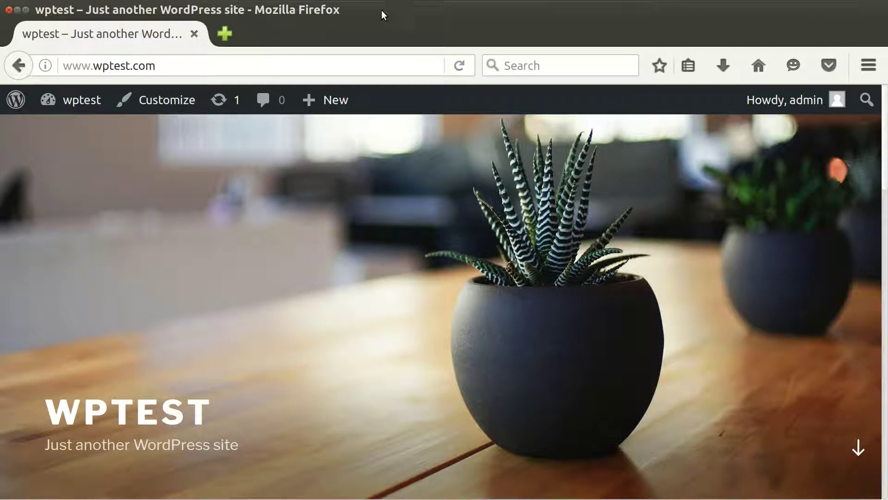
Step: In the terminal, enter 'sudo nano /var/www/wptest/.htaccess' using Tab completion
{"action": "left_click", "coordinate": [193, 11]}
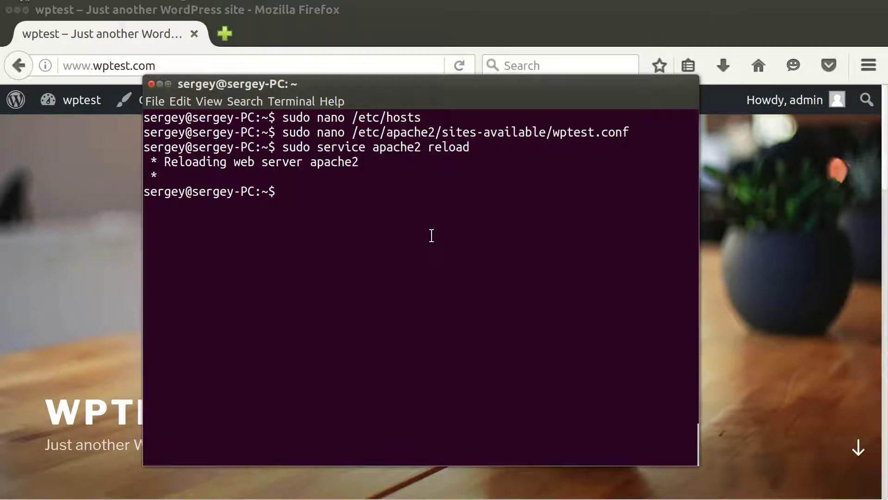
{"action": "type", "text": "sudo nano /var/w"}
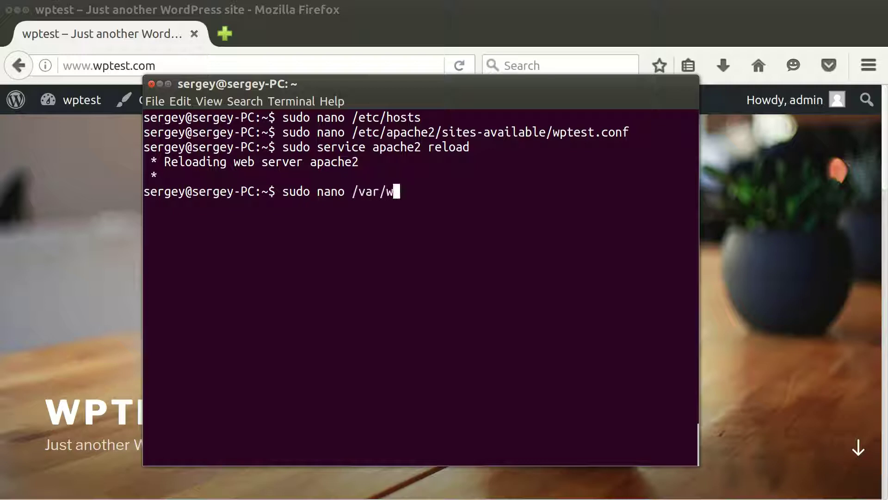
{"action": "key", "text": "Tab"}
{"action": "type", "text": "wp"}
{"action": "key", "text": "Tab"}
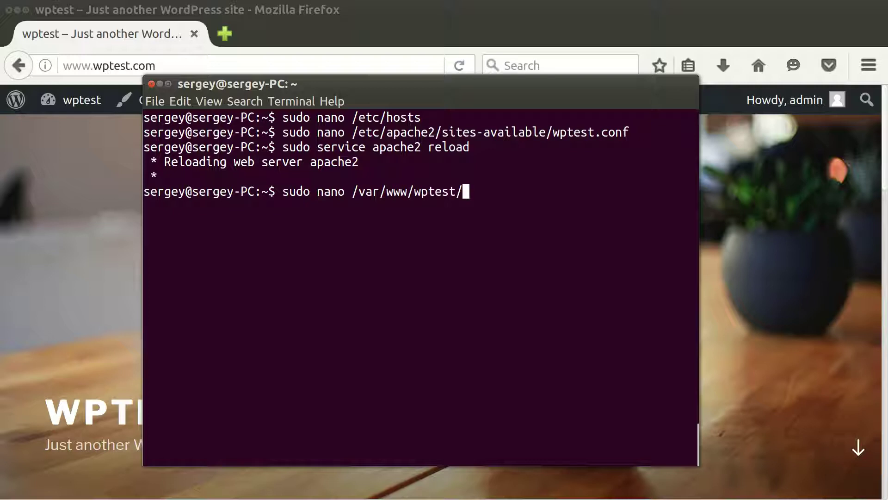
{"action": "type", "text": ".ht"}
{"action": "key", "text": "Tab"}
Step: Open .htaccess, review the WordPress rewrite rules block and exit without saving
{"action": "key", "text": "Return"}
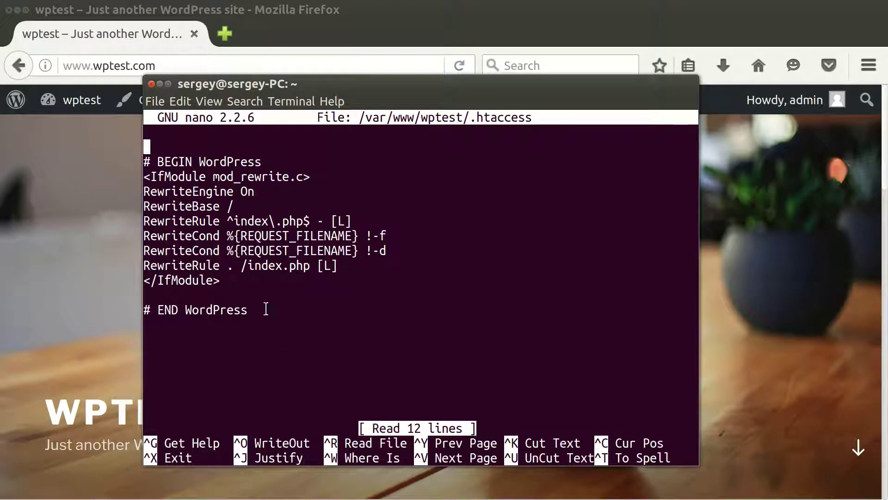
{"action": "left_click_drag", "start_coordinate": [263, 308], "coordinate": [147, 146]}
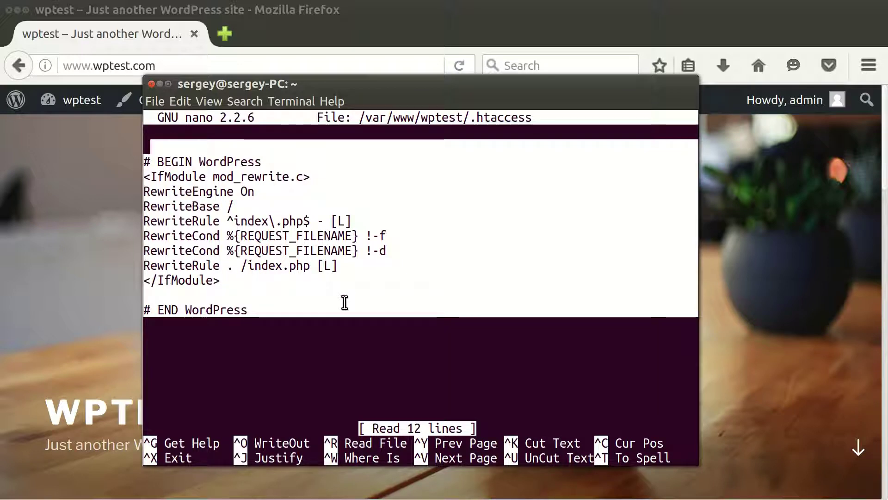
{"action": "key", "text": "ctrl+x"}
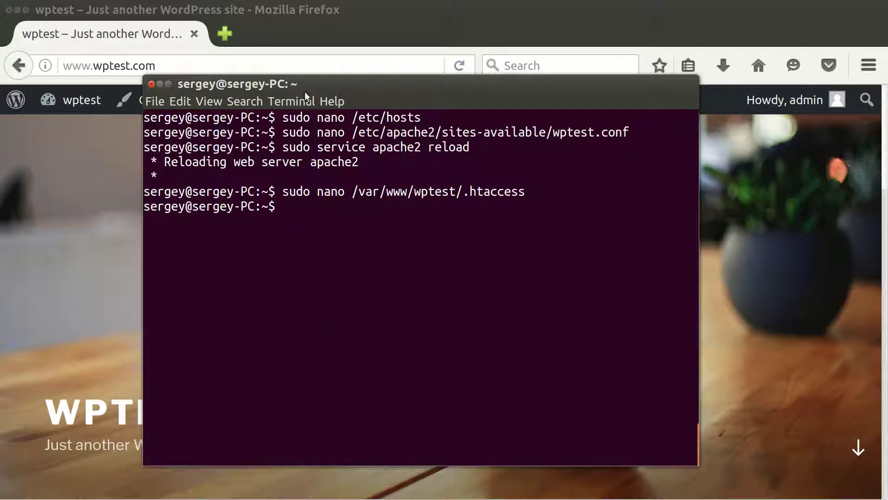
{"action": "left_click_drag", "start_coordinate": [310, 83], "coordinate": [345, 95]}
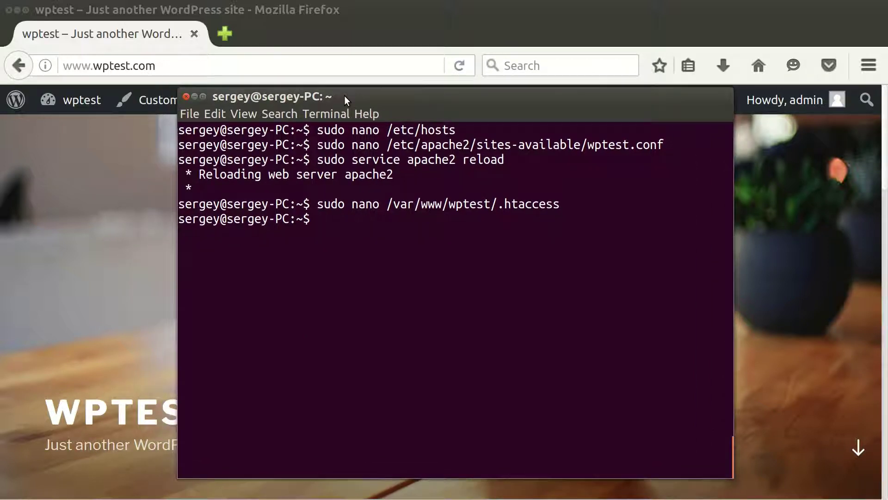